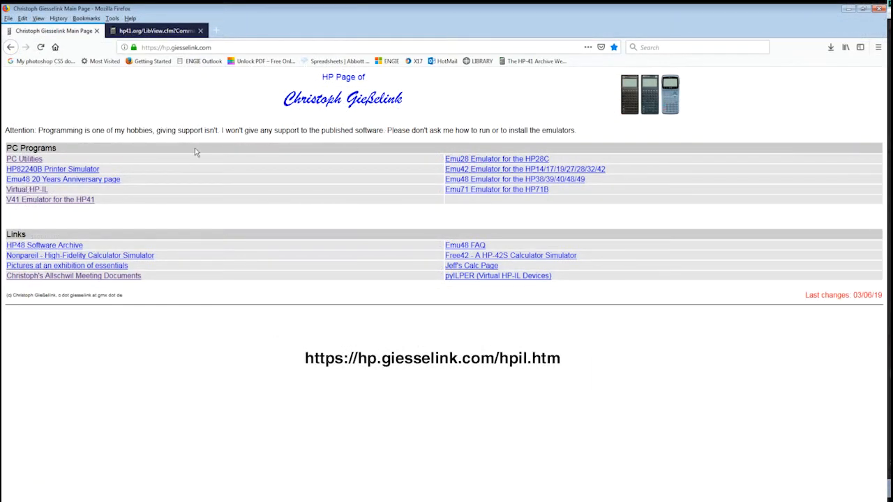
- Open the Virtual HP-IL page and download ILPer v2.31
click(17, 192)
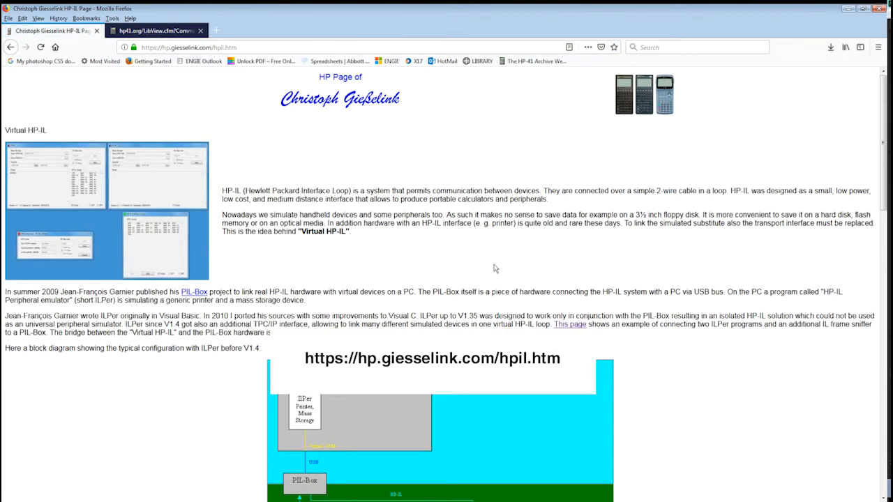
scroll(495, 268, down, 6)
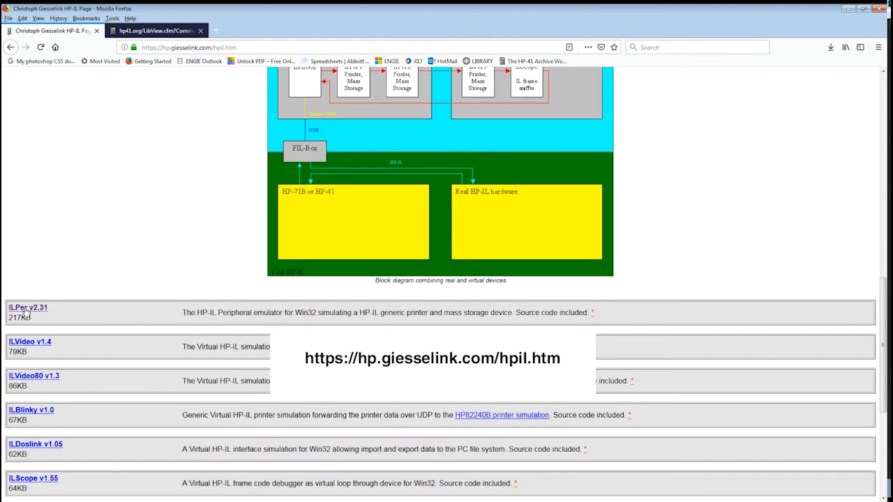
click(28, 310)
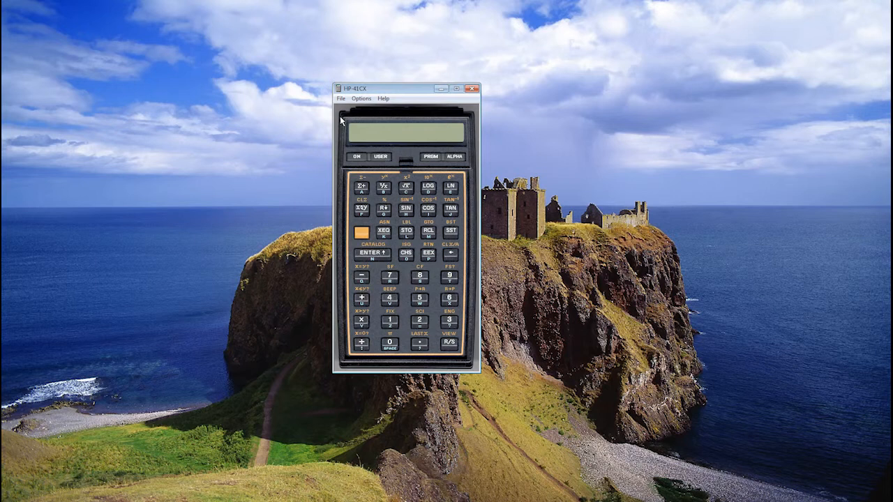
- Switch to the HP-41CX emulator and review the modules listed in its configuration
click(362, 98)
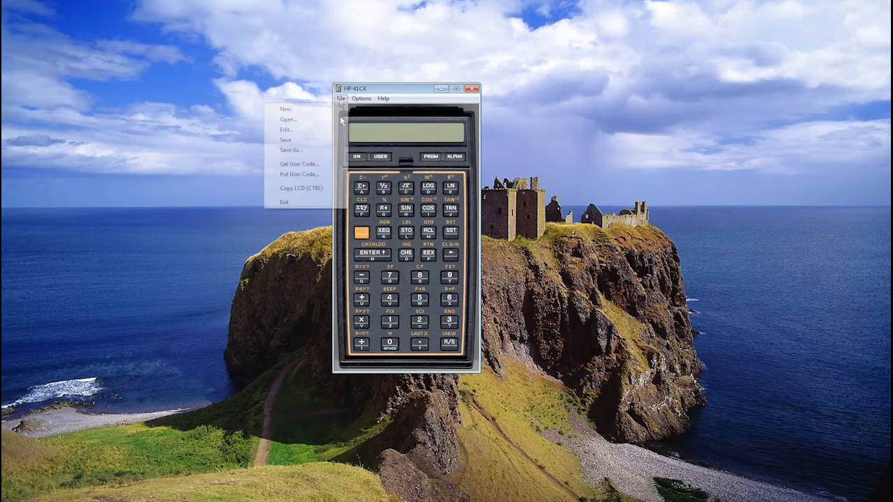
mouse_move(380, 98)
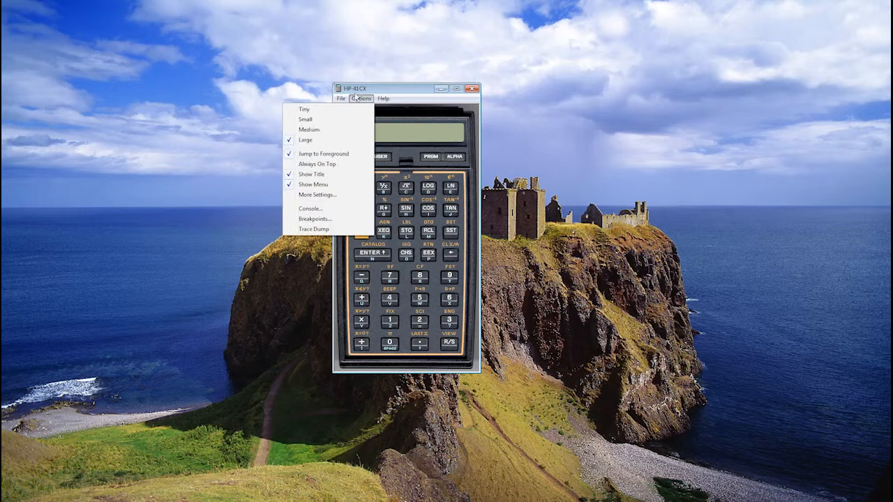
mouse_move(345, 99)
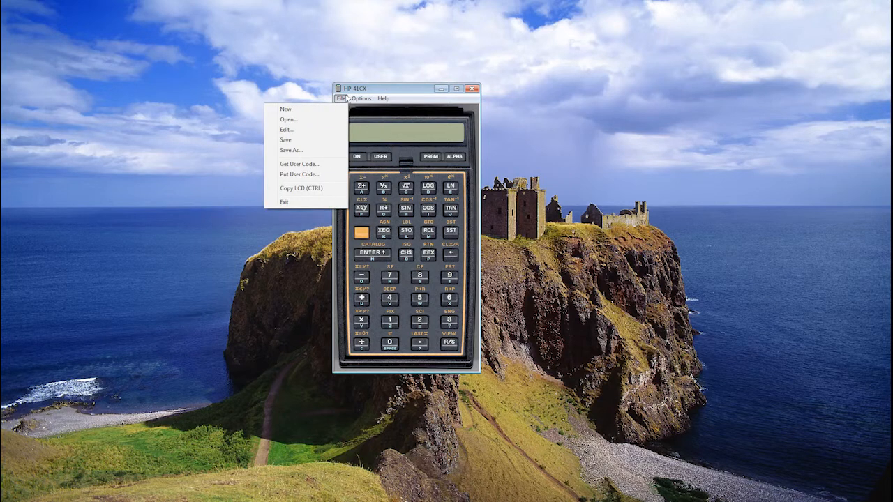
click(304, 130)
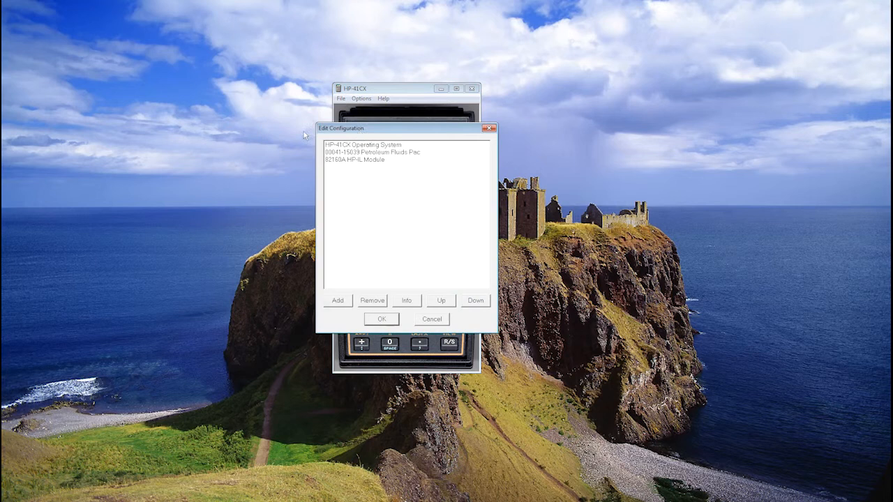
click(363, 146)
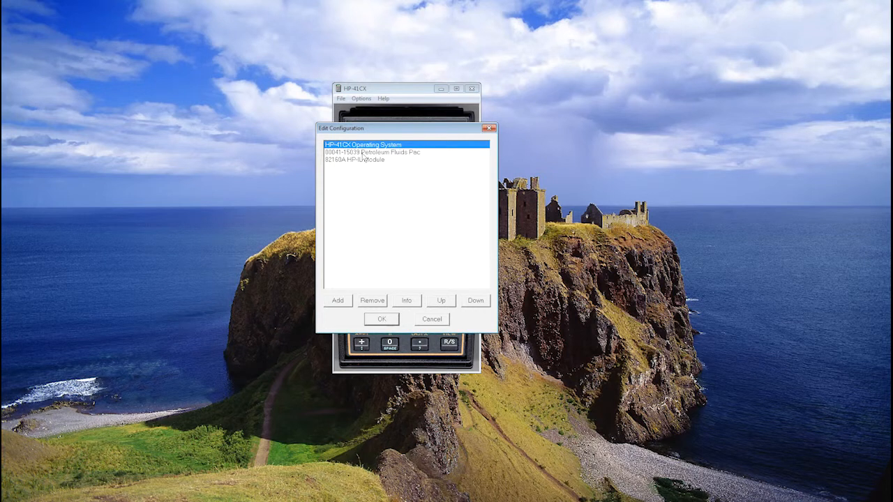
click(363, 160)
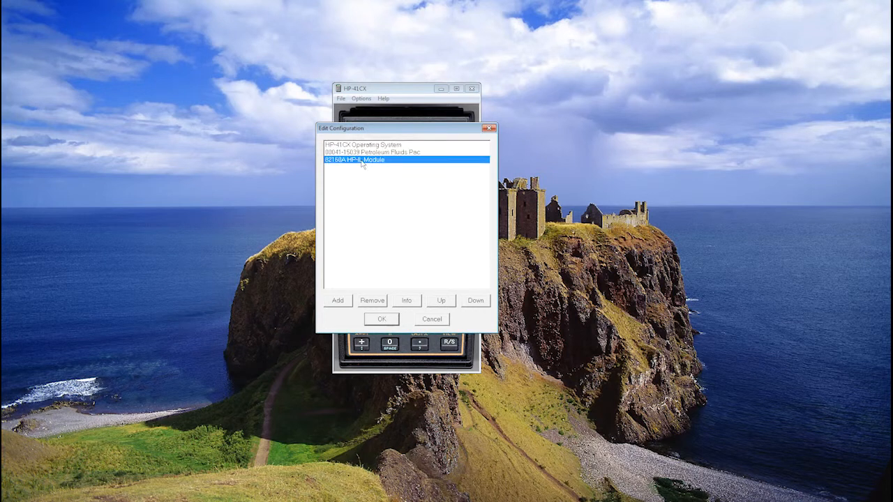
- Look at the module files HPIL.MOD and PETROLEUM.MOD available for adding, and close the configuration without changes
click(348, 301)
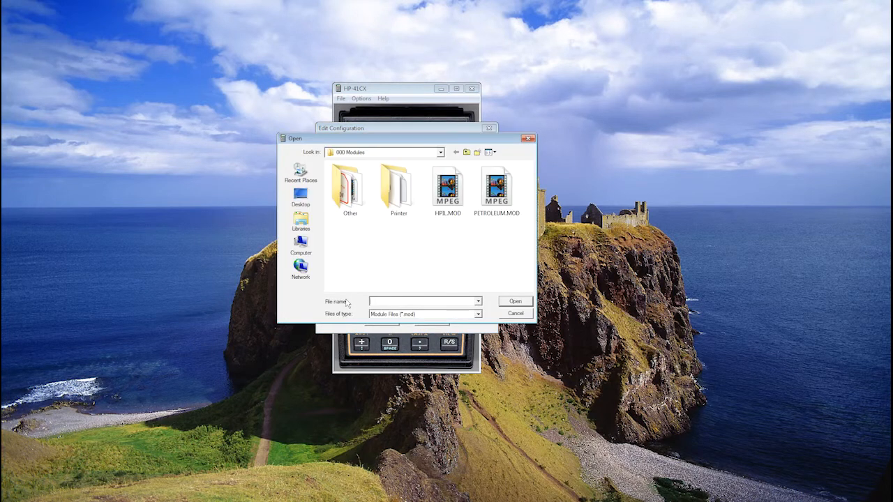
click(437, 203)
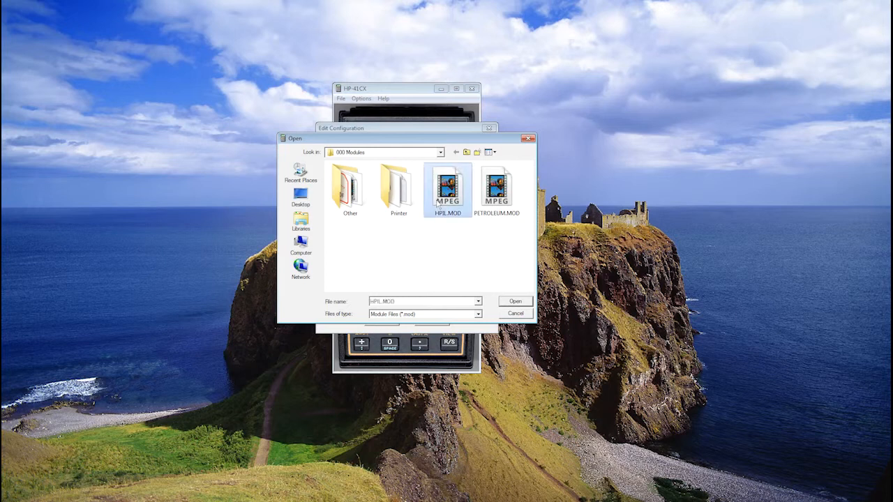
click(494, 202)
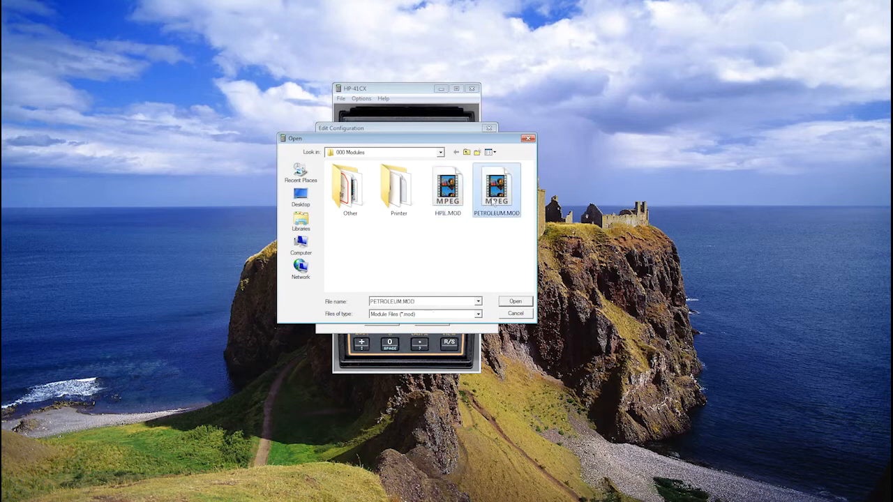
click(526, 315)
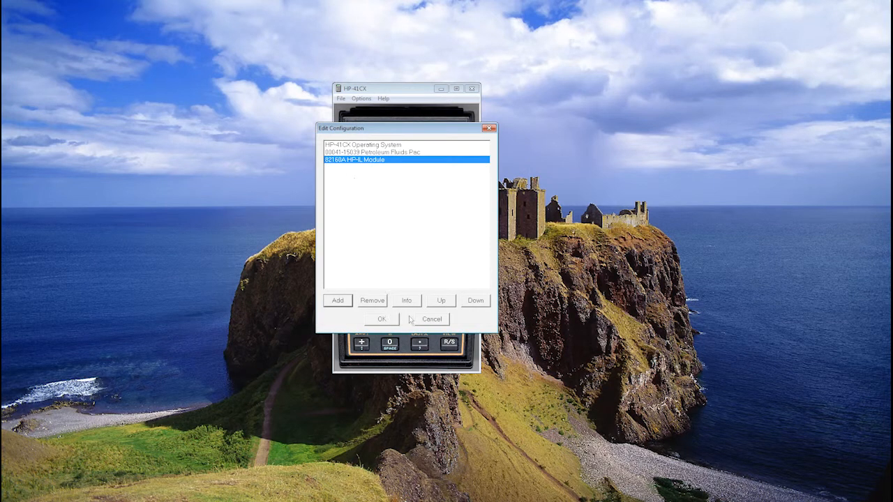
click(431, 320)
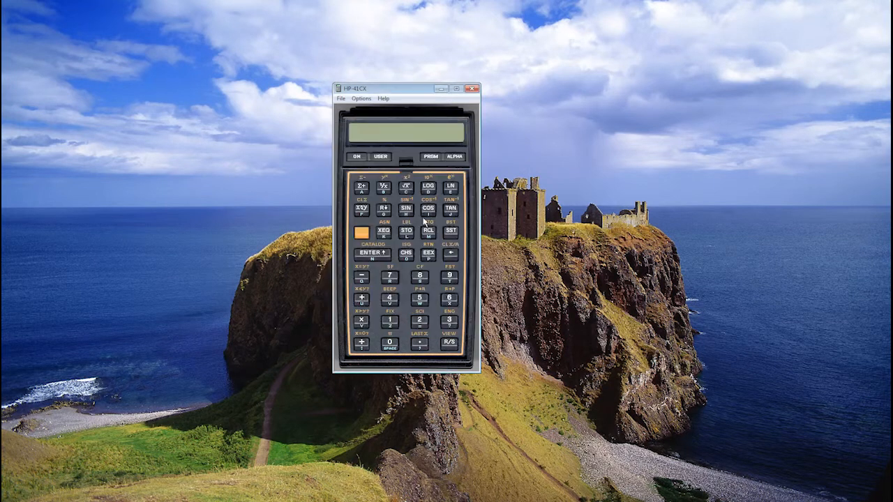
- Load the user code file OILPVT.raw from the 000 Modules folder into the calculator
click(341, 98)
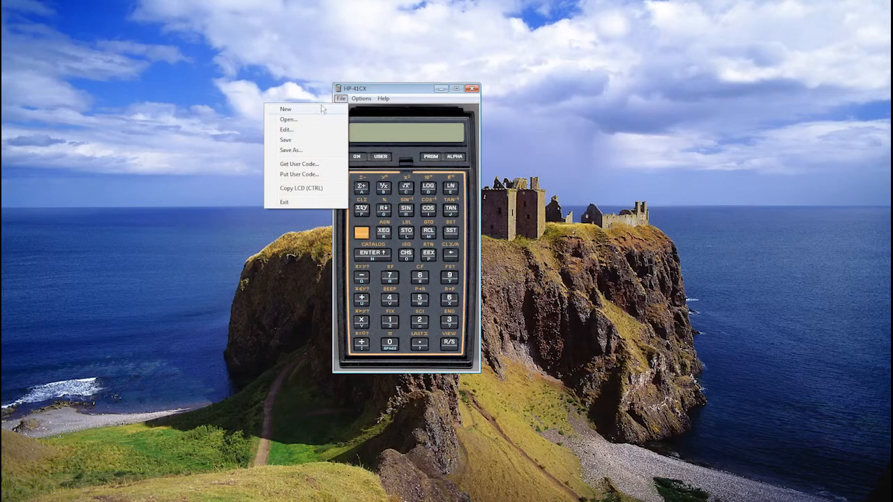
click(307, 165)
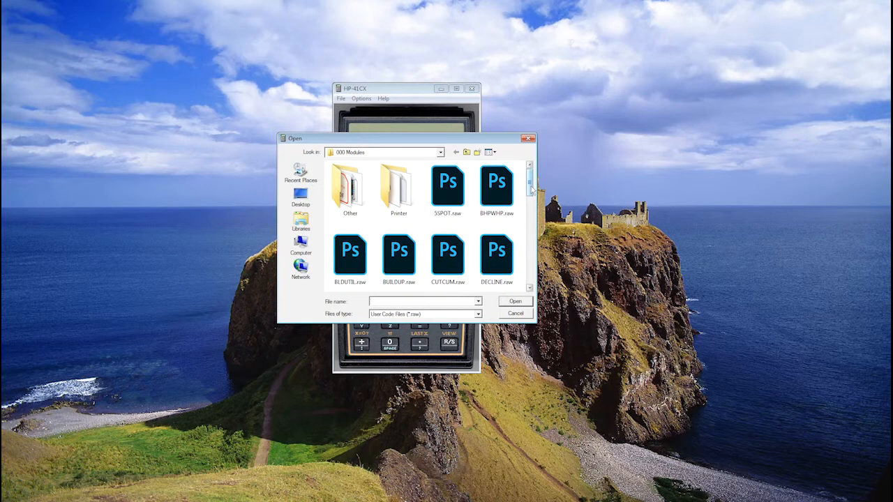
drag(532, 191, 535, 250)
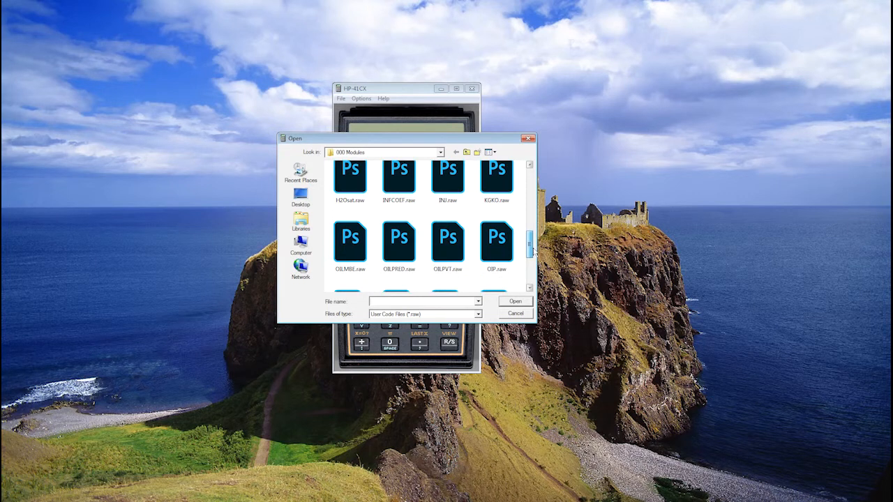
click(443, 237)
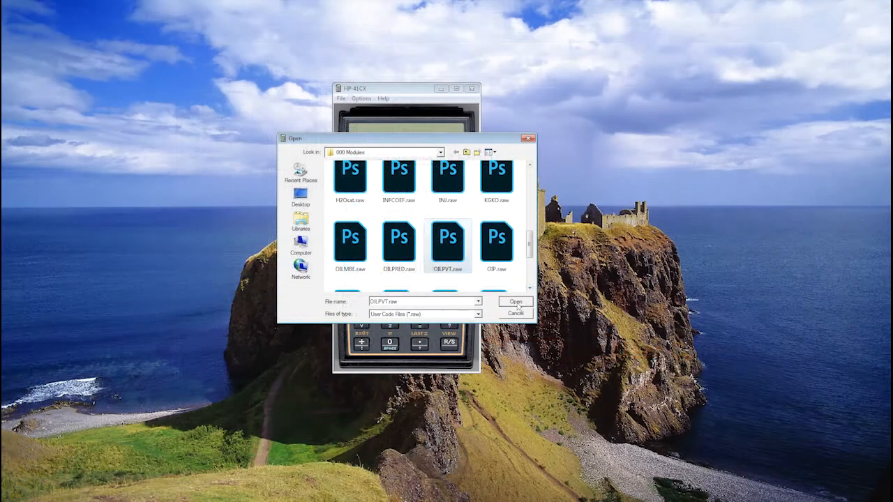
click(518, 304)
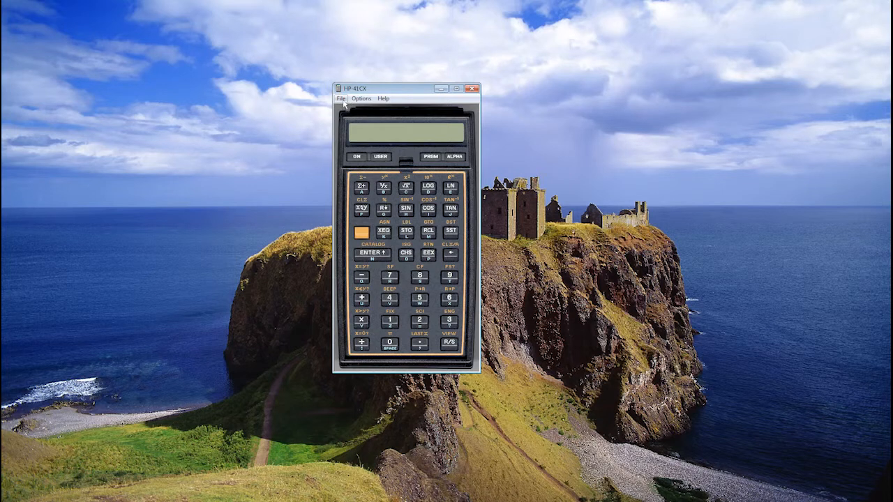
- Turn on the calculator, restore its default settings, and set the processor speed and turbo to maximum
click(357, 157)
click(363, 99)
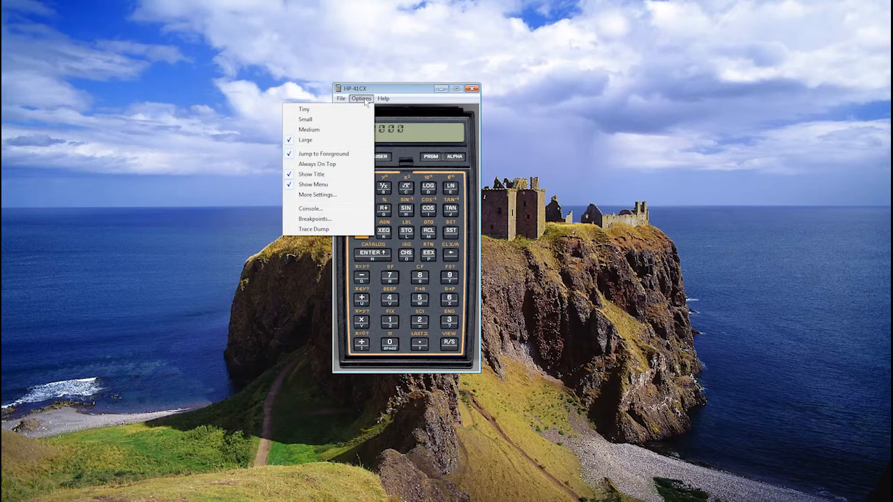
click(331, 195)
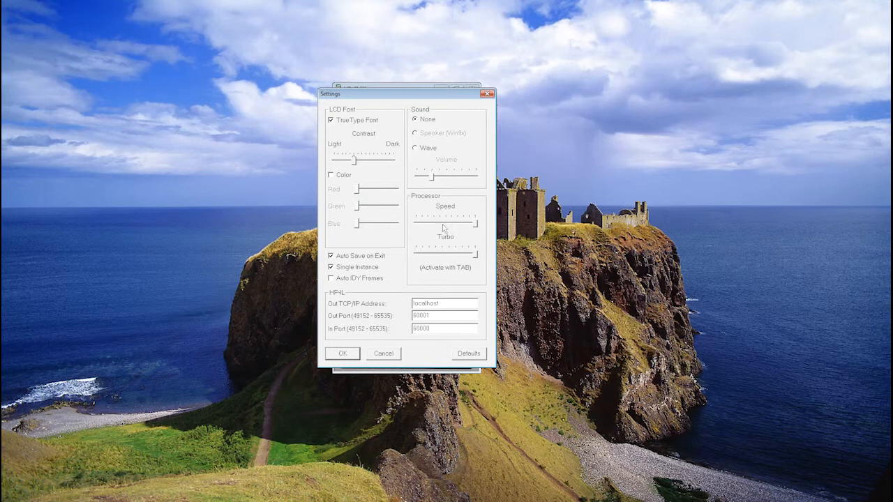
click(475, 357)
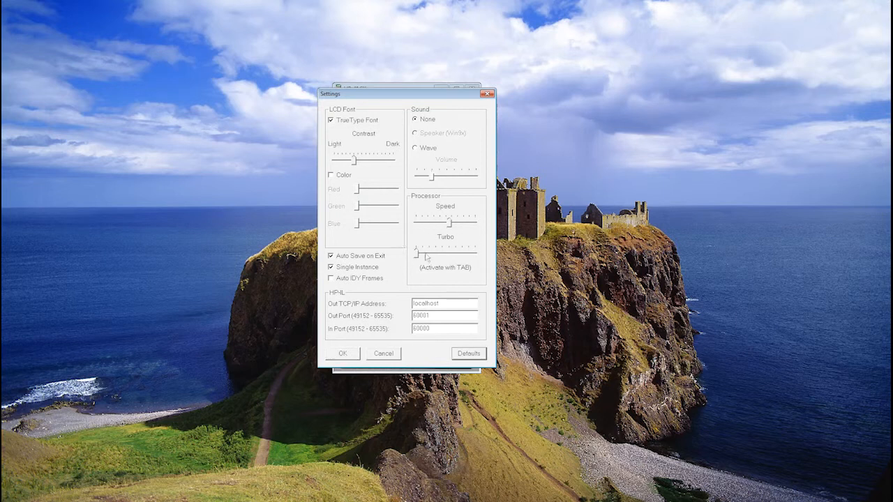
drag(449, 224, 487, 222)
drag(418, 254, 488, 259)
click(346, 354)
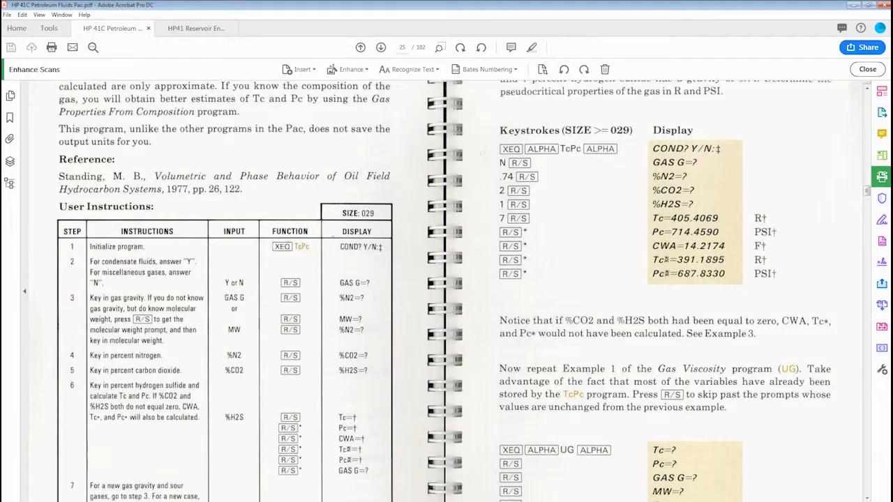
- Switch to the HP-41CX emulator, execute the TcPc program and answer N to the condensate question
key(alt+Tab)
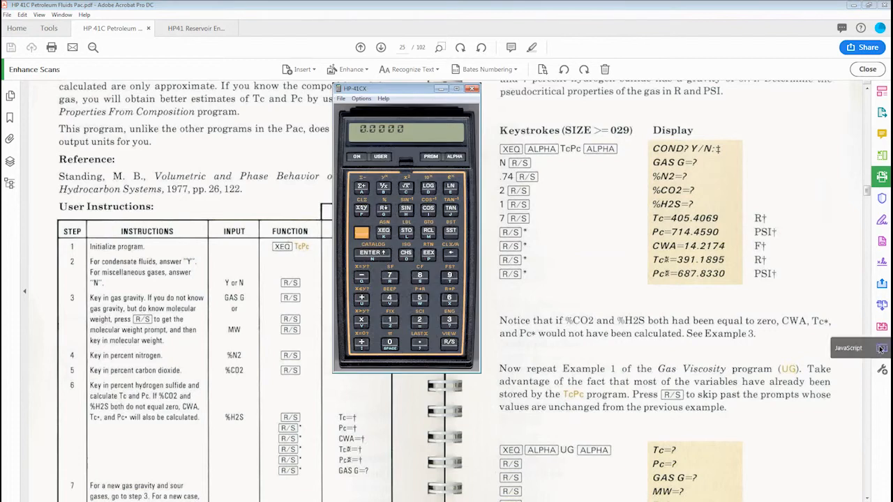
click(383, 232)
click(431, 255)
click(363, 234)
click(452, 157)
click(377, 256)
click(448, 343)
- Enter gas gravity .74, nitrogen 2%, carbon dioxide 1% and hydrogen sulfide 7% in the TcPc program
click(419, 341)
click(390, 279)
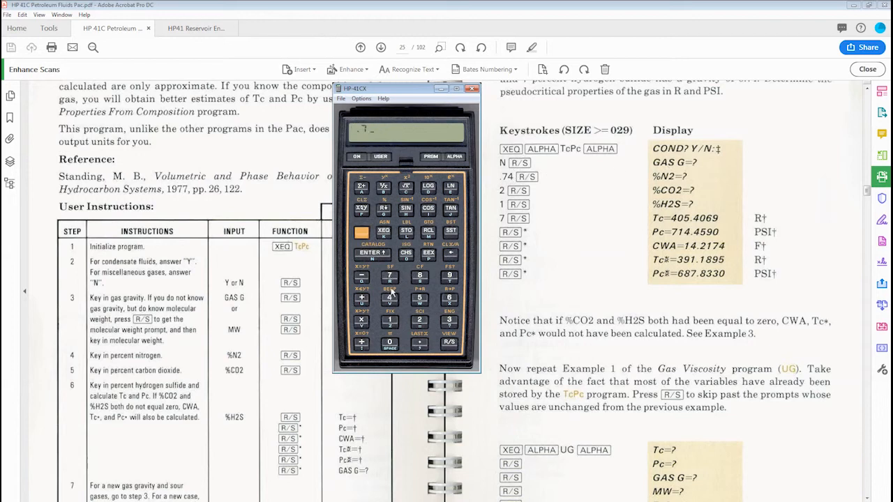
click(450, 344)
click(420, 321)
click(451, 341)
click(390, 321)
click(451, 344)
click(392, 278)
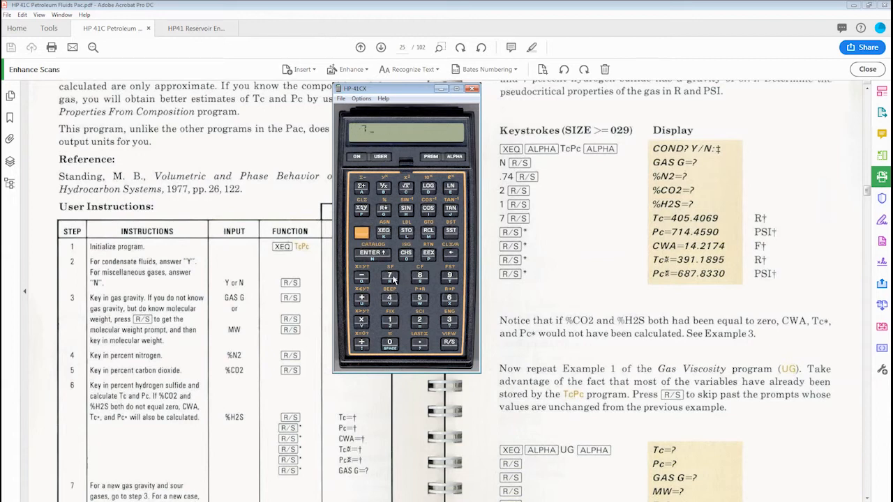
click(450, 344)
- Step through the remaining TcPc results until the program returns to the gas gravity prompt
click(451, 343)
click(451, 343)
click(451, 343)
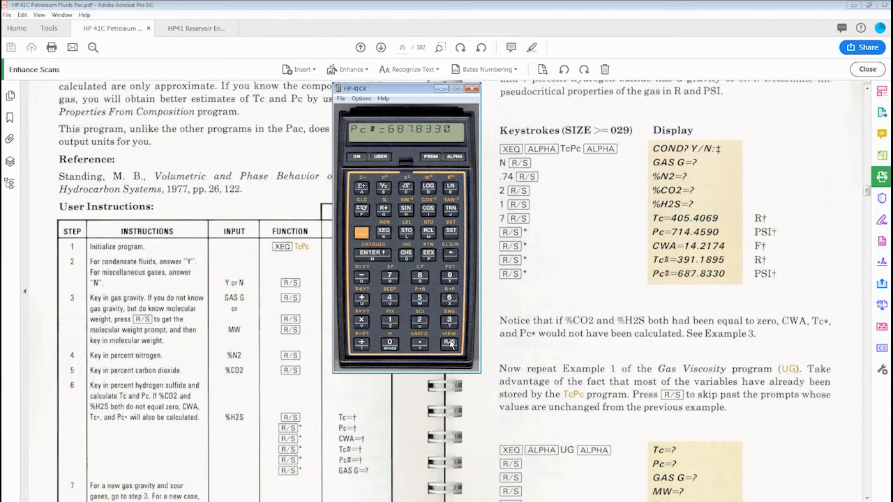
click(451, 342)
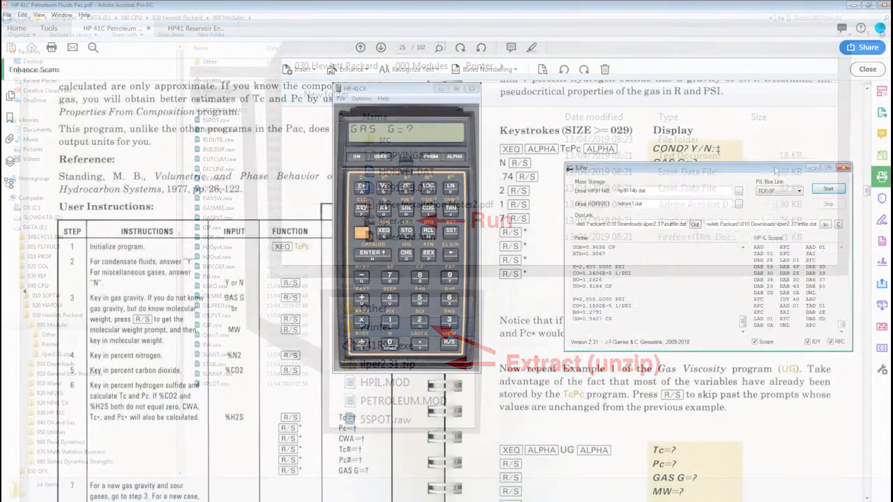
- Place the ILPer window beside the calculator and start its TCP/IP link
drag(776, 171, 226, 140)
click(278, 159)
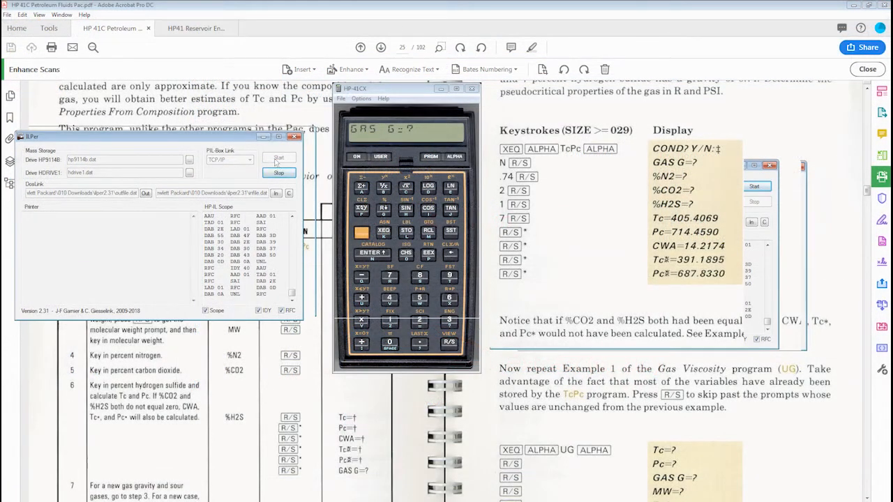
click(383, 212)
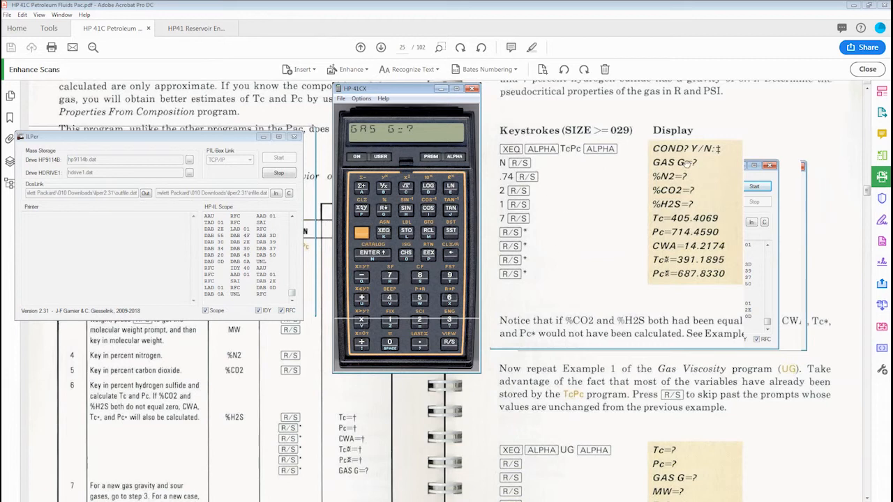
- Try to repeat the TcPc calculation with gas gravity .74, nitrogen 2%, carbon dioxide 1% and hydrogen sulfide 7%
click(420, 342)
click(389, 276)
click(390, 299)
click(449, 343)
click(420, 321)
click(449, 344)
click(392, 322)
click(449, 344)
click(390, 276)
click(449, 343)
click(449, 343)
- Turn the calculator off and on again, and set its memory SIZE to 029
click(357, 157)
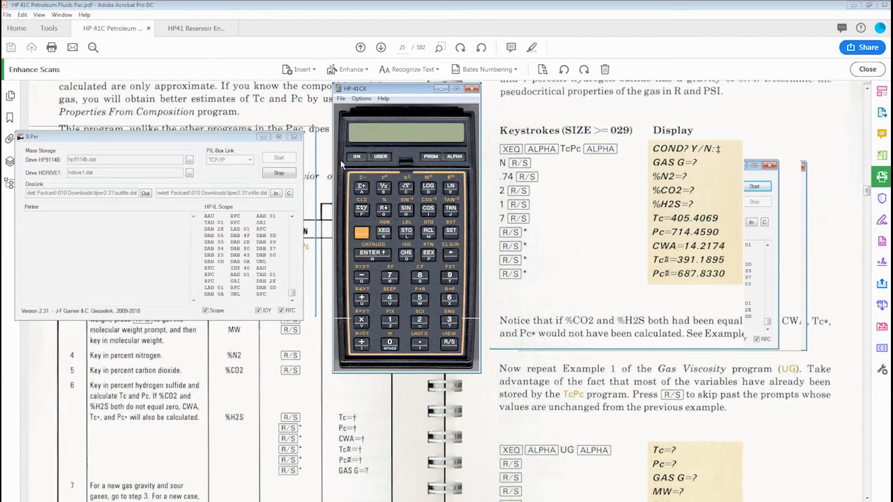
click(358, 158)
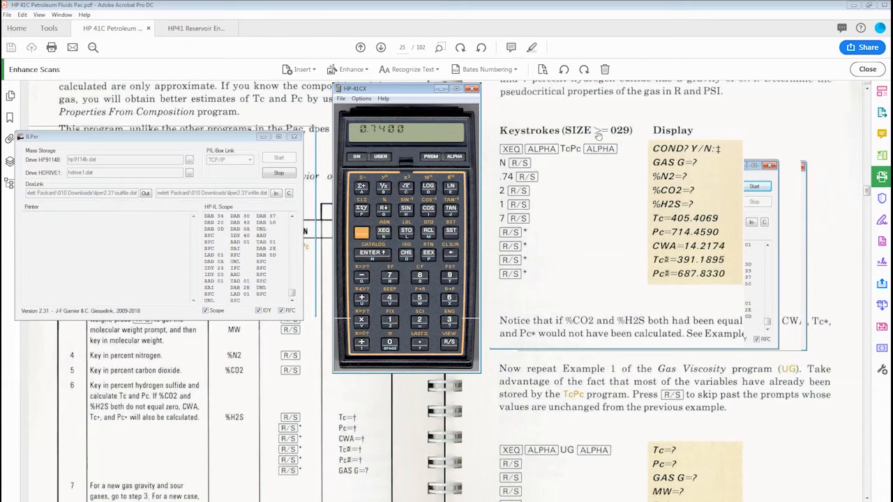
click(391, 236)
click(455, 156)
click(420, 277)
click(427, 213)
click(395, 321)
click(454, 188)
click(456, 159)
click(390, 343)
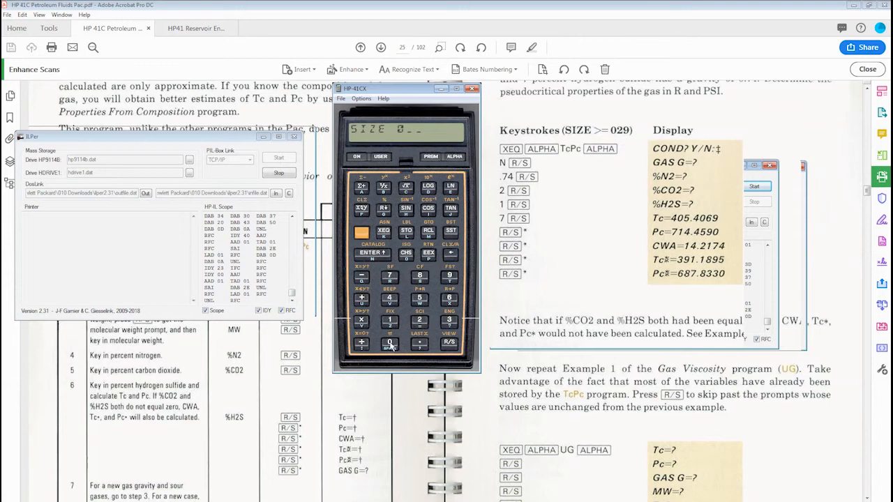
click(421, 323)
click(451, 278)
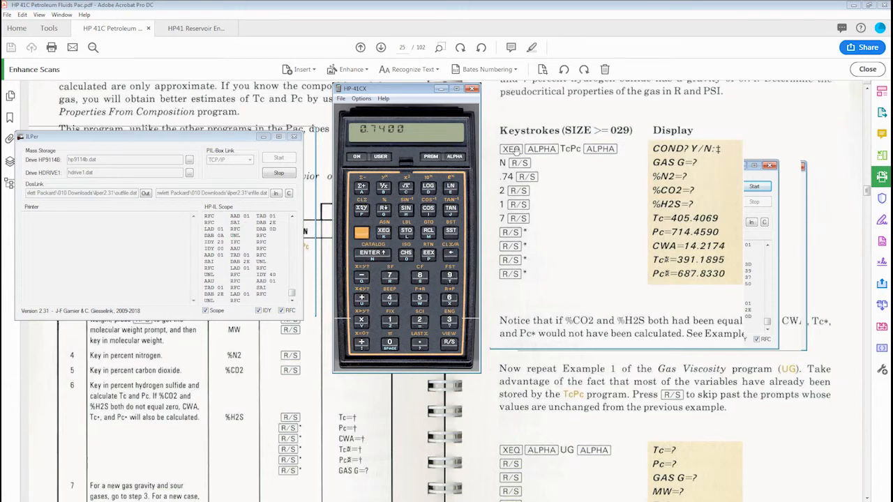
- Execute the TcPc program again with the ILPer printer link running
click(385, 233)
click(454, 156)
click(451, 277)
click(362, 231)
click(404, 188)
click(430, 254)
click(361, 232)
click(406, 188)
click(455, 156)
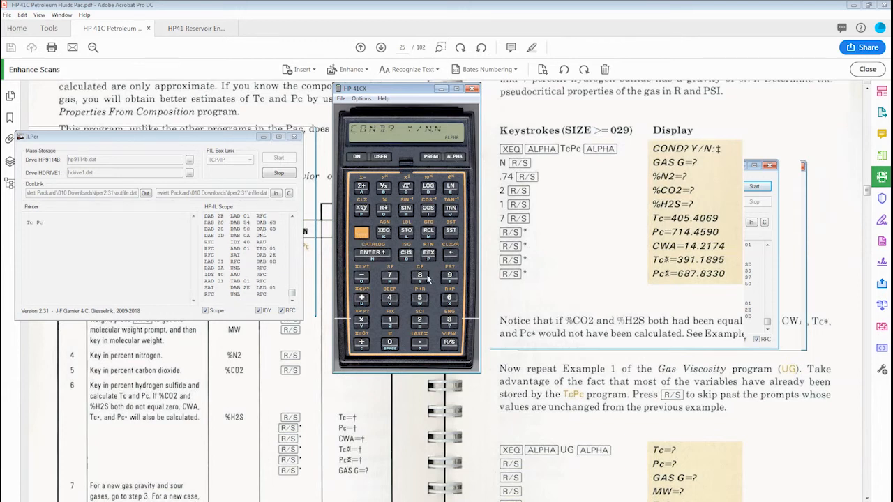
- Answer N to the COND prompt of the TcPc program and enter a gas gravity of .74
click(451, 343)
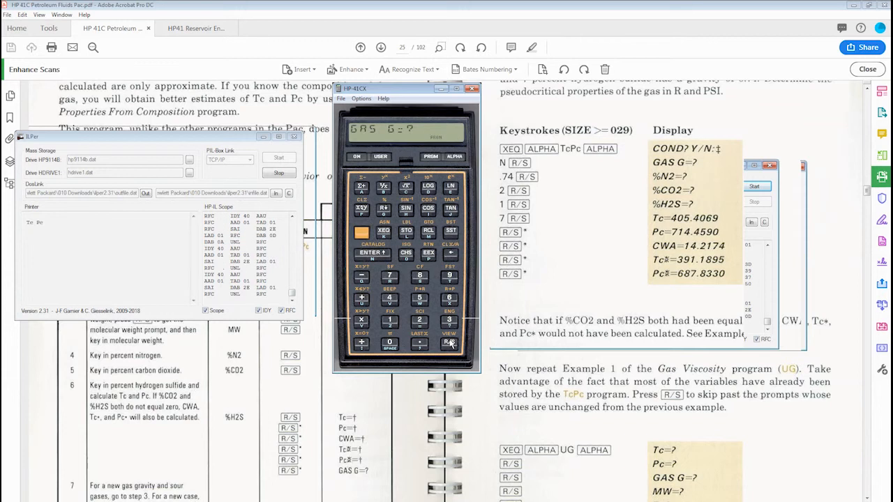
click(419, 342)
click(391, 279)
click(390, 300)
click(451, 344)
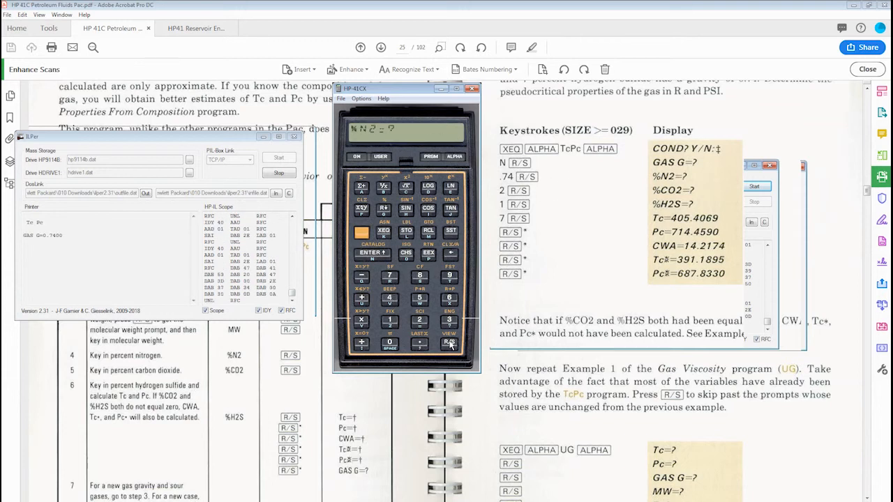
- Enter 2% nitrogen, 1% carbon dioxide and 7% hydrogen sulfide to calculate and print the gas's pseudocritical properties
click(419, 322)
click(449, 345)
click(390, 321)
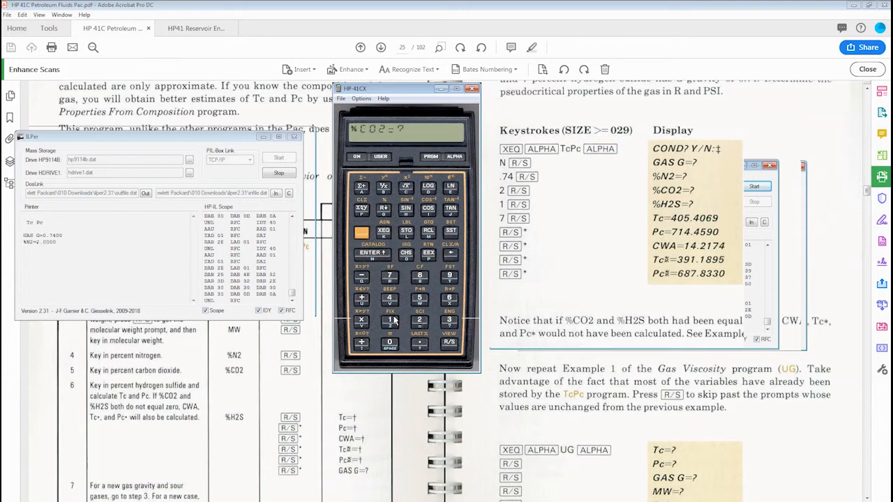
click(448, 346)
click(389, 278)
click(447, 342)
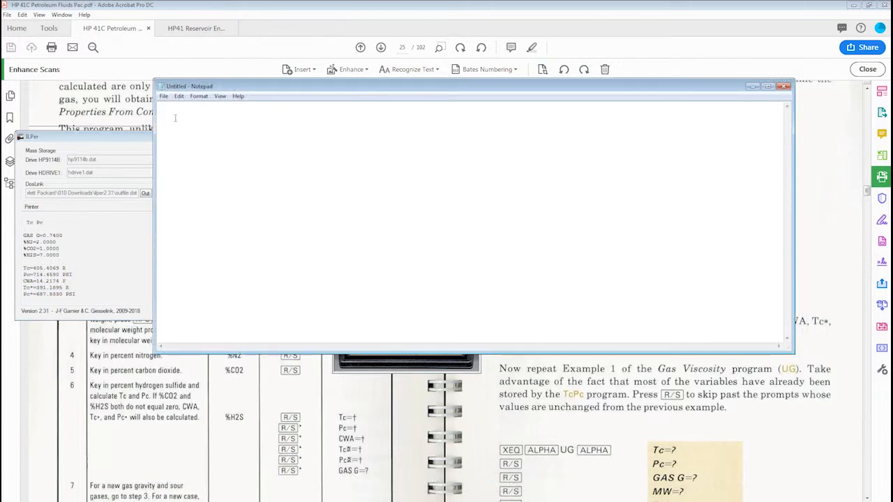
- Paste the TcPc printout into a blank Notepad document and move its window away from the calculator
right_click(175, 118)
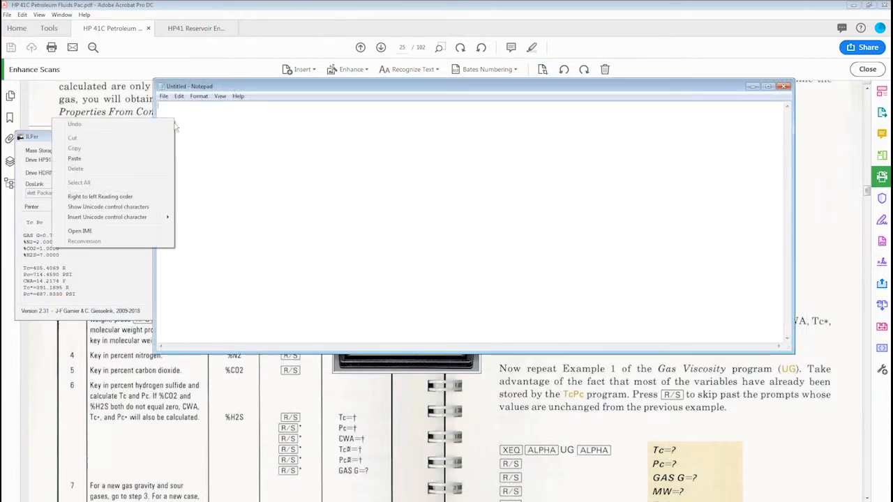
click(76, 158)
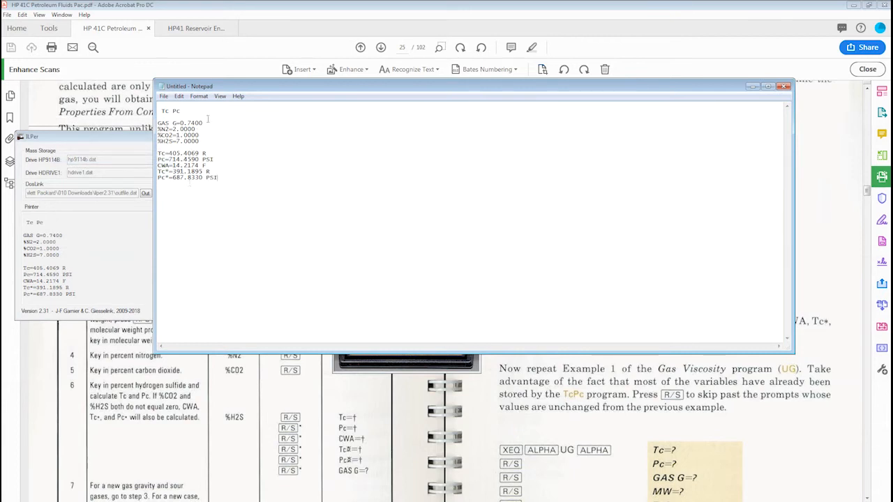
drag(248, 89, 892, 168)
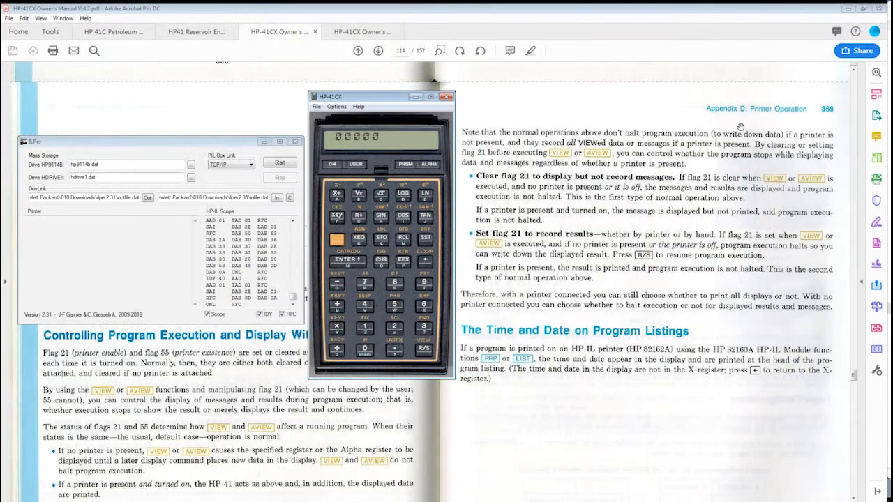
- Set flag 21 on the calculator so that results are recorded with the ILPer link stopped
click(168, 146)
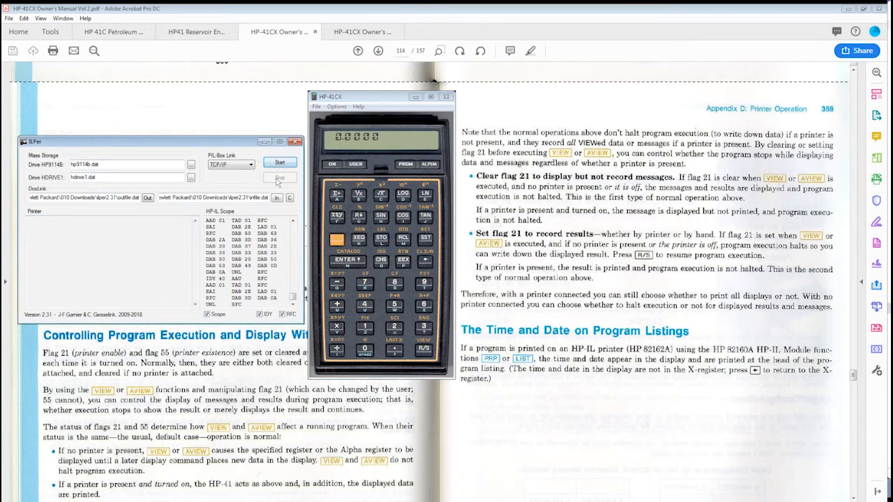
click(357, 132)
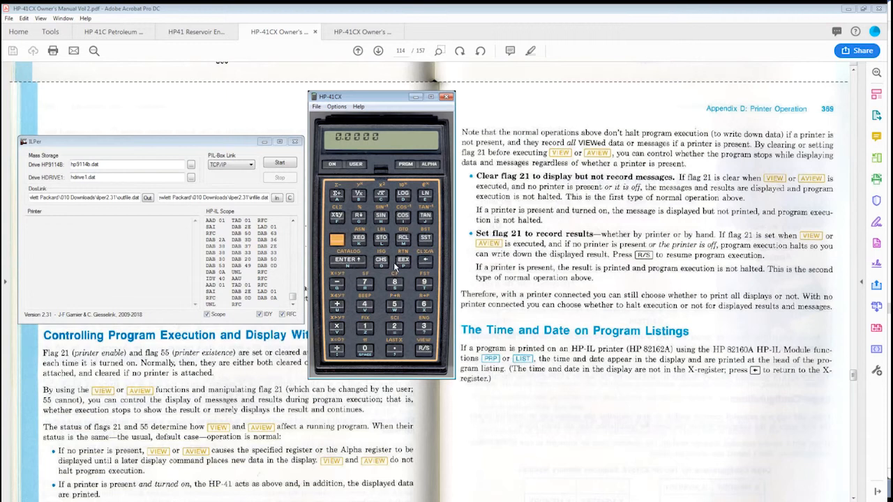
click(336, 239)
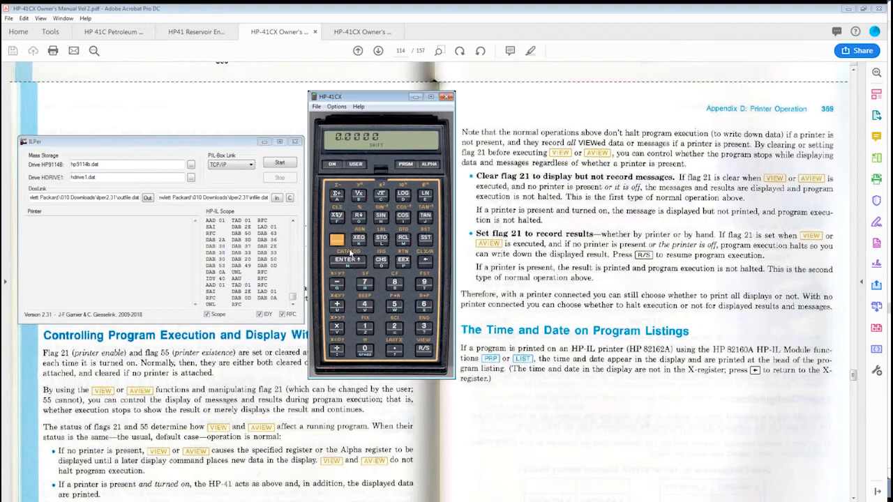
click(365, 283)
click(395, 327)
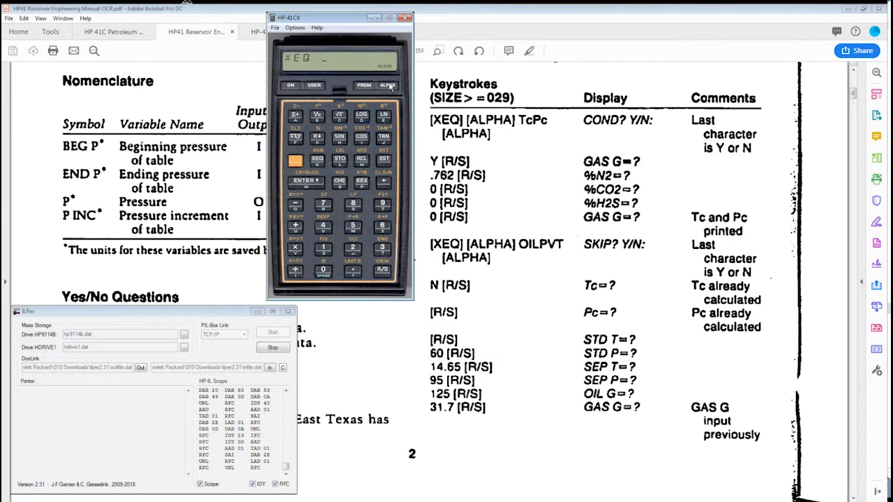
- Execute the TcPc program for the example in the reservoir engineering manual
click(382, 206)
click(290, 163)
click(361, 183)
click(297, 160)
click(338, 118)
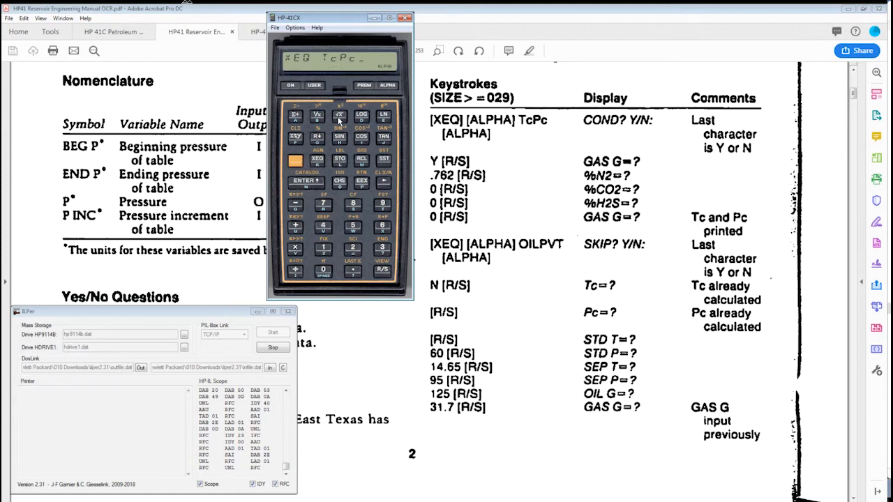
click(389, 86)
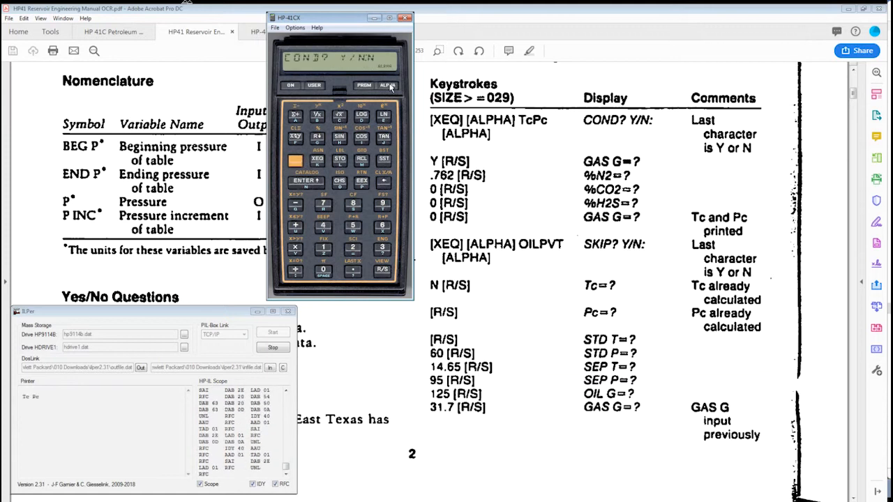